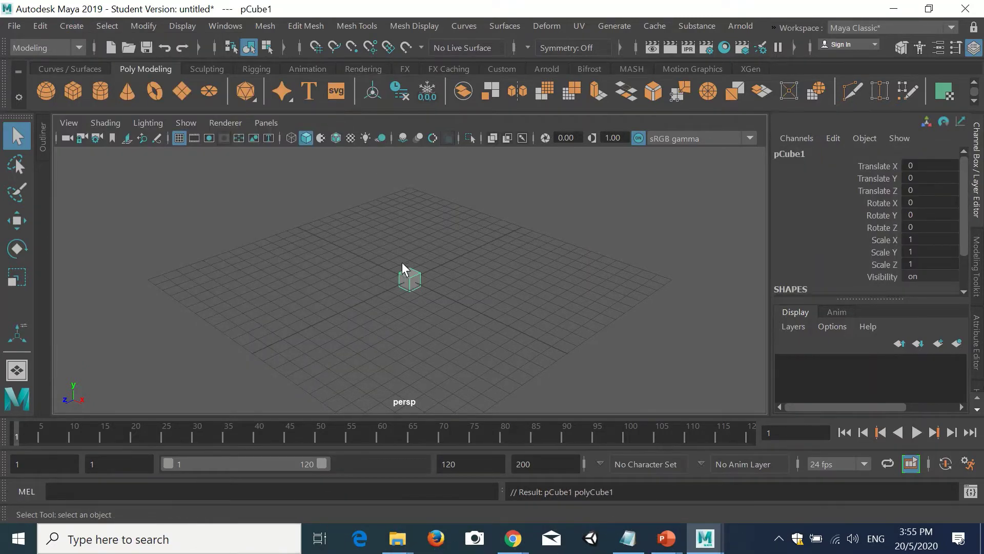
# Step: Scale the cube into a flat block, about 15.334 in X and Z and 3.966 in Y
pyautogui.click(16, 279)
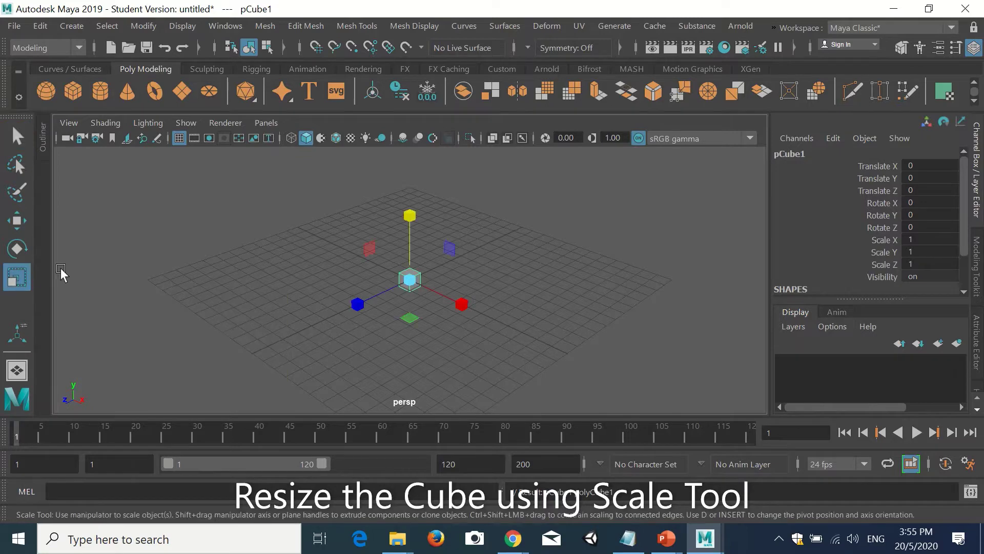
pyautogui.moveTo(410, 280); pyautogui.dragTo(597, 275)
pyautogui.moveTo(413, 219); pyautogui.dragTo(406, 271)
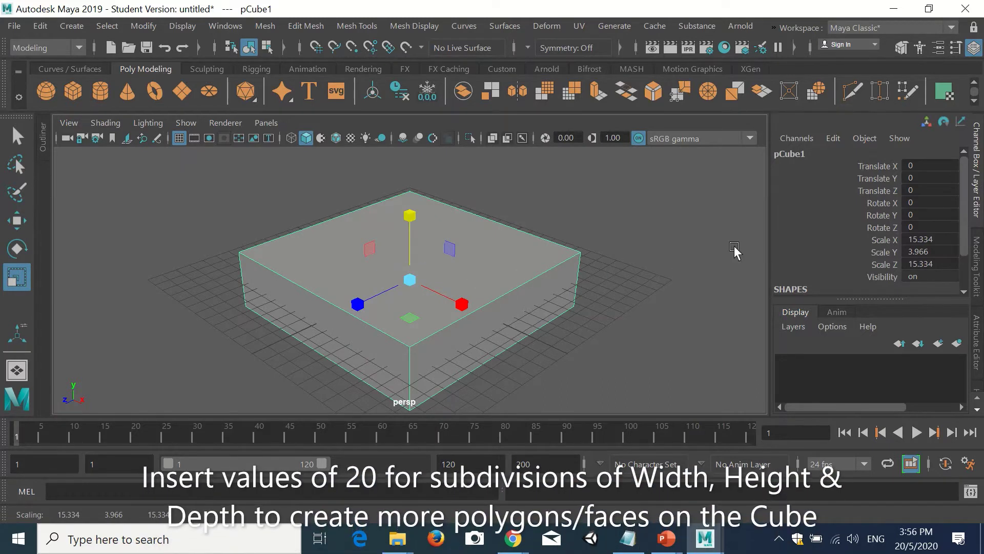
# Step: Set the cube's width, height and depth subdivisions to 20 each
pyautogui.scroll(-3, 826, 235)
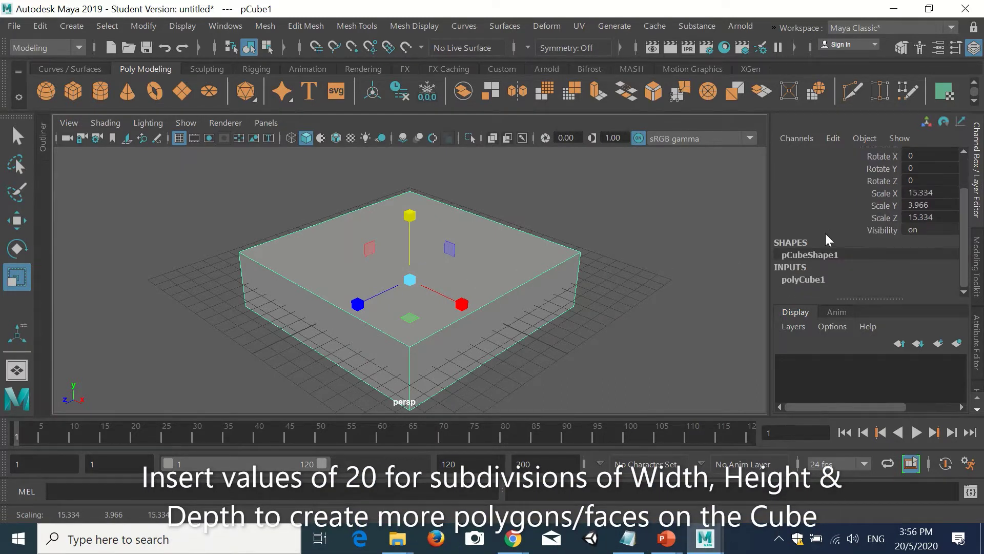
pyautogui.click(827, 279)
pyautogui.scroll(-5, 826, 279)
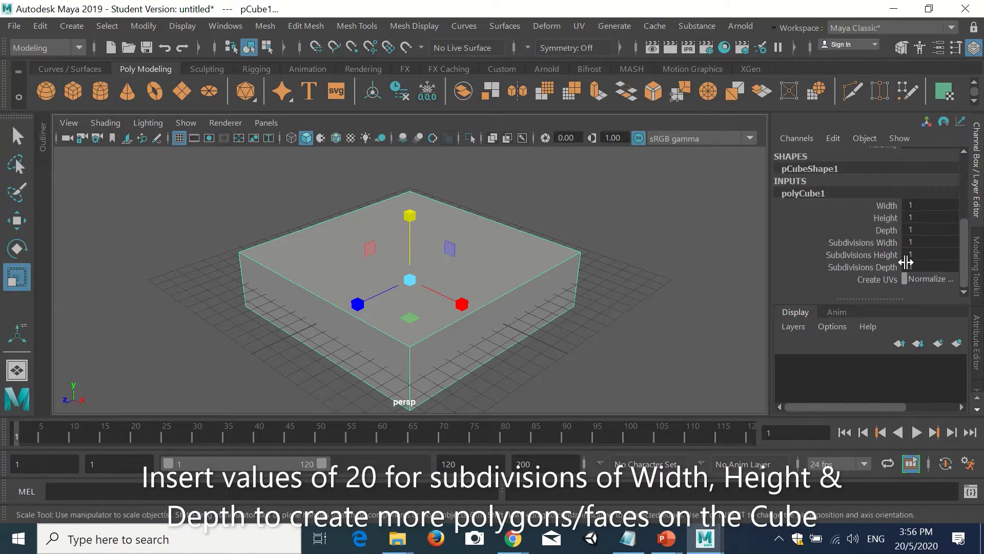
pyautogui.moveTo(919, 242); pyautogui.dragTo(925, 266)
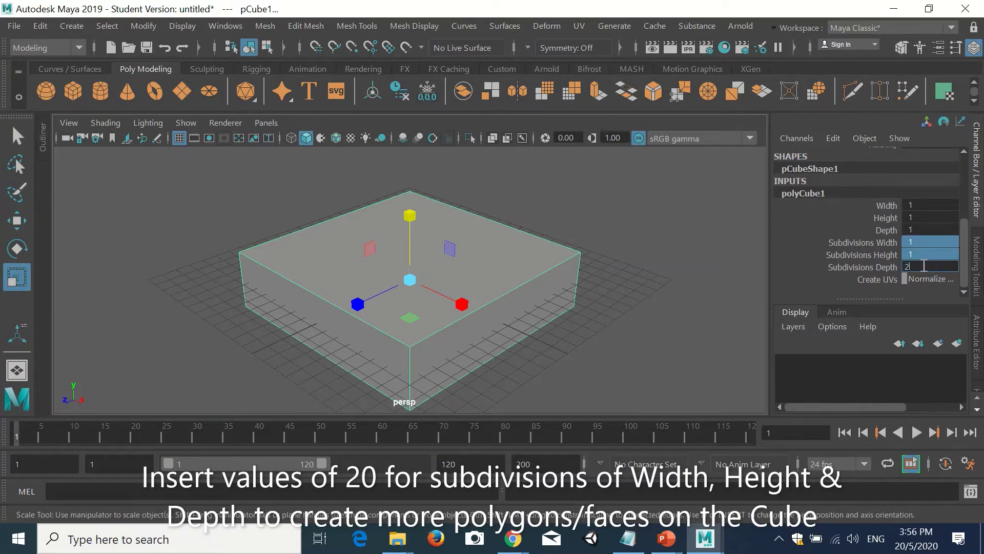
pyautogui.write('20')
pyautogui.press('Return')
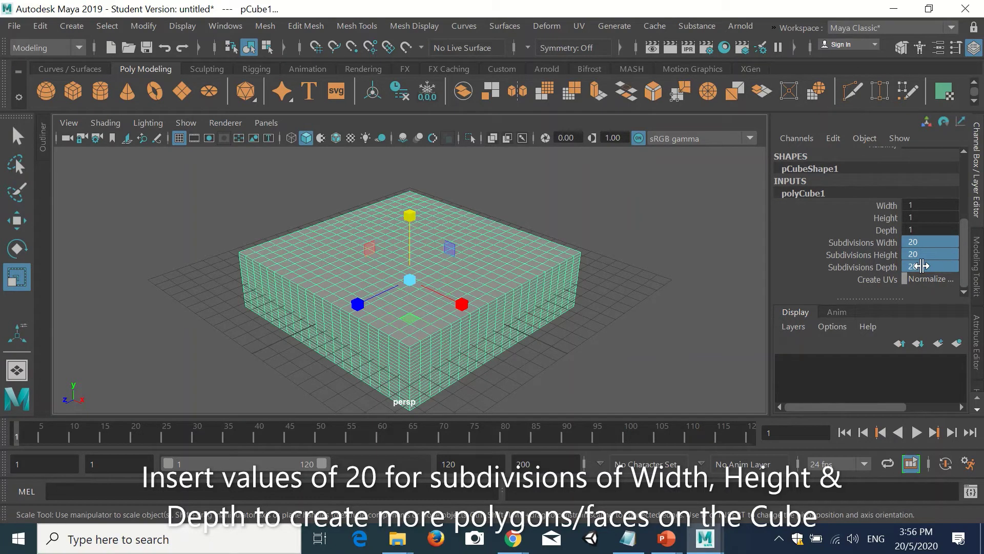
# Step: Create an nCloth from the subdivided cube, then select the cloth mesh and show its detailed attributes
pyautogui.click(17, 136)
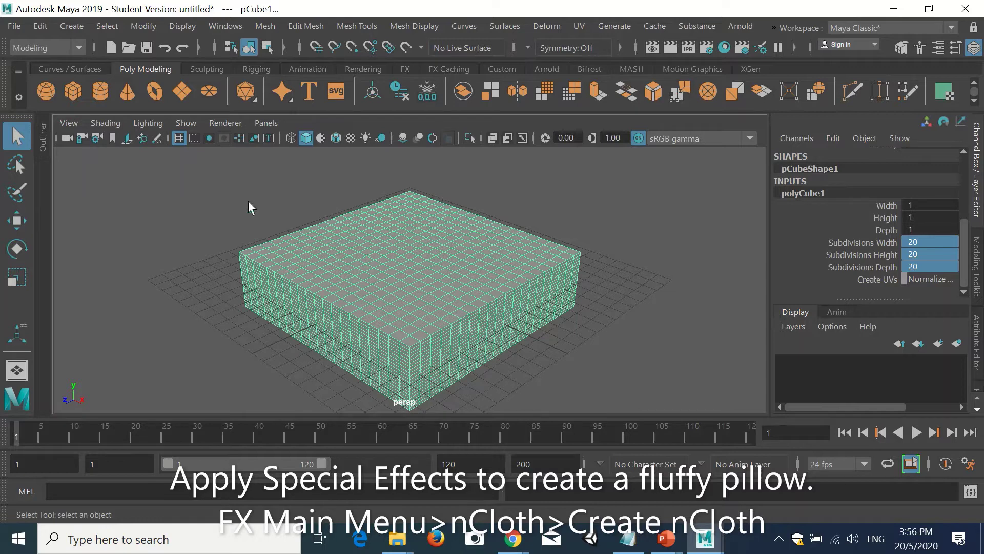
pyautogui.click(79, 51)
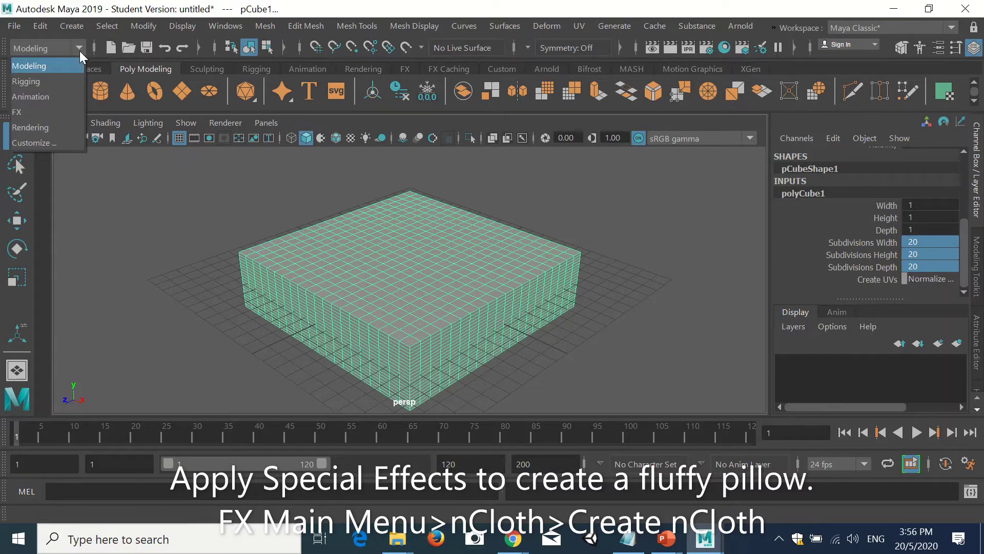
pyautogui.click(63, 111)
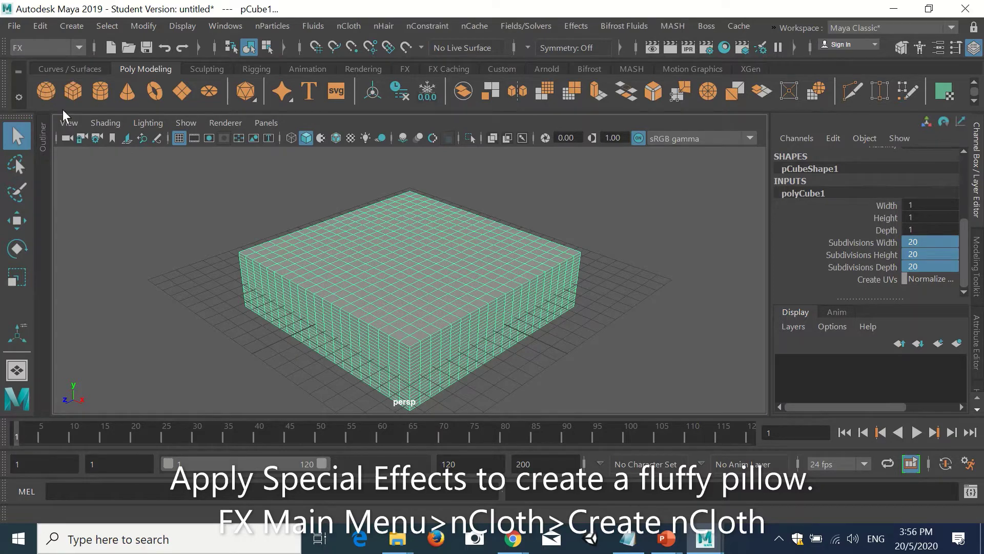
pyautogui.click(352, 26)
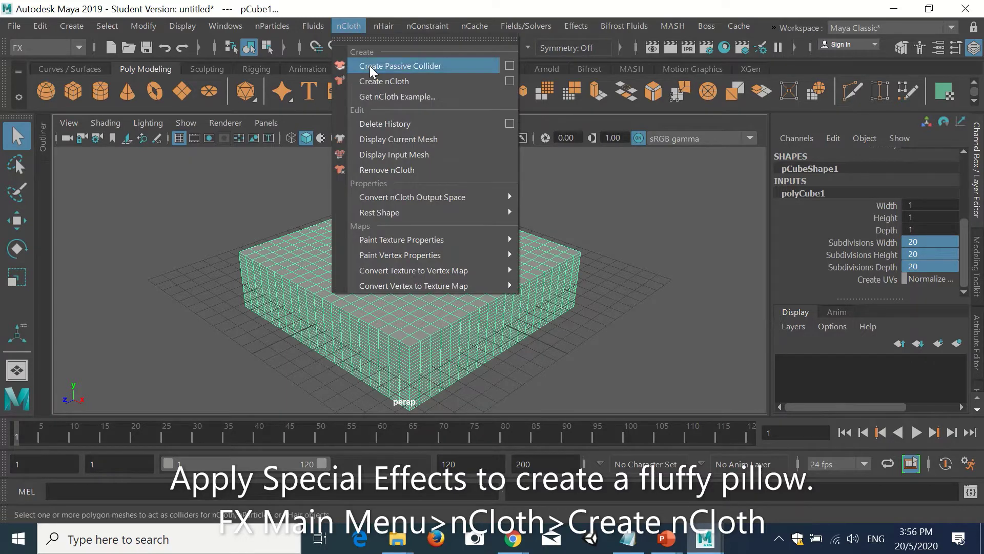
pyautogui.click(436, 81)
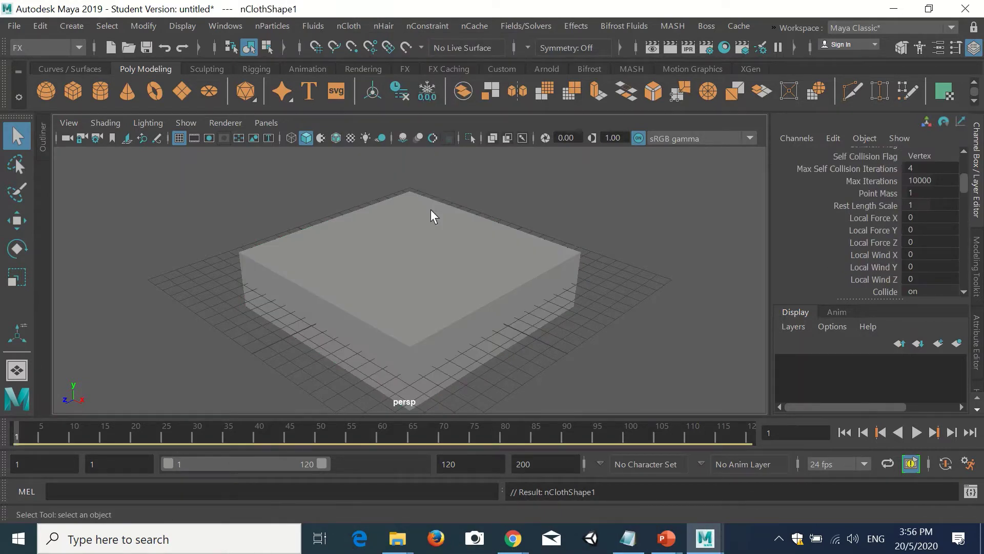
pyautogui.click(436, 277)
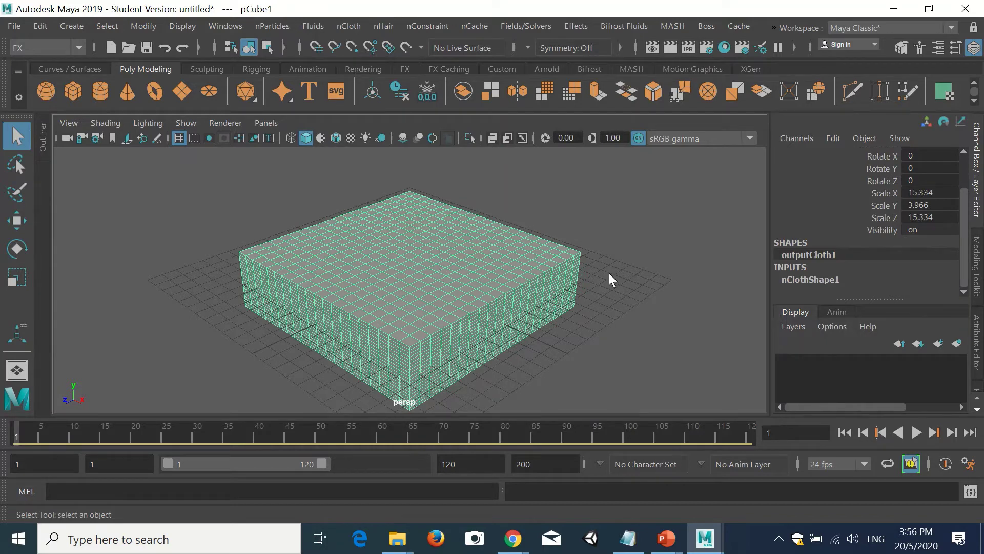
pyautogui.click(977, 336)
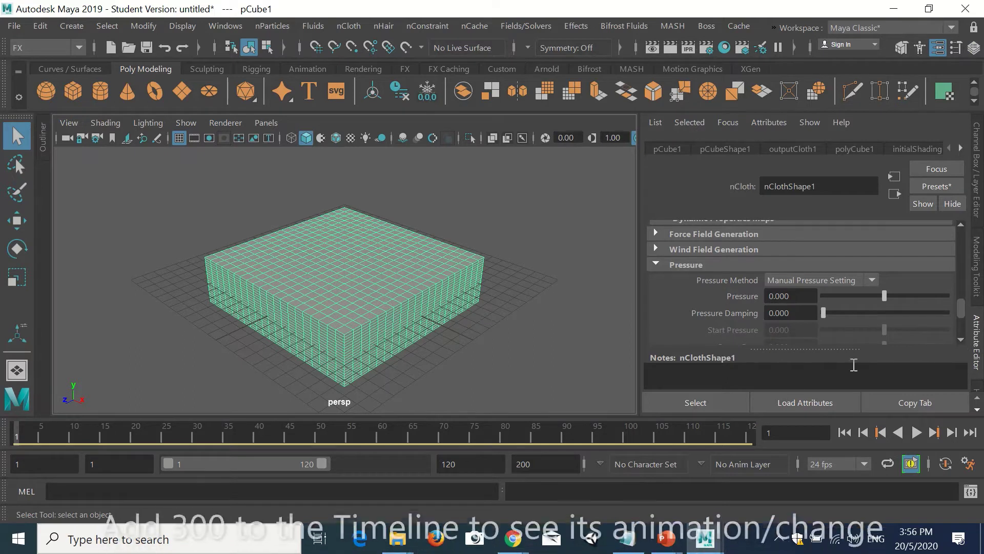
# Step: Set the end time of the playback range to 300
pyautogui.doubleClick(470, 464)
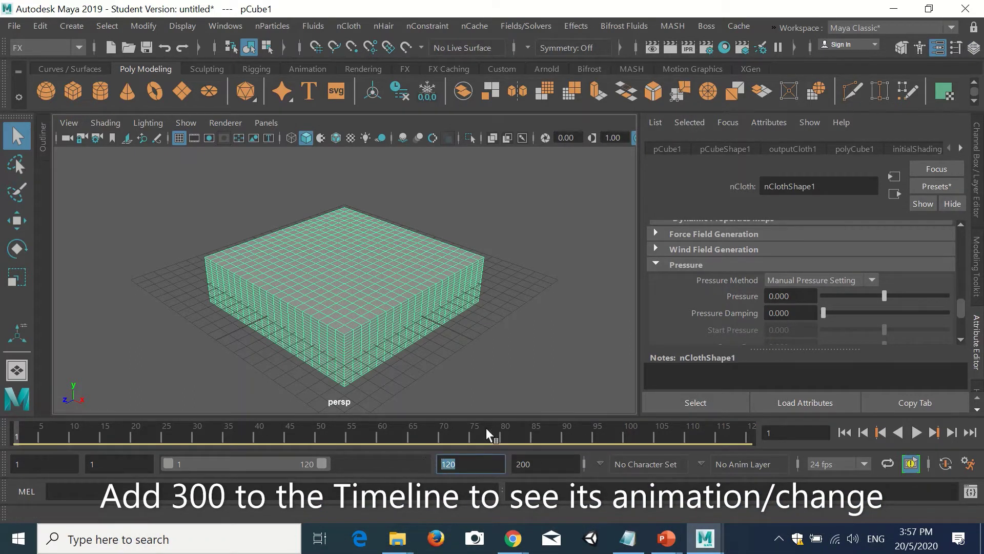
pyautogui.write('3')
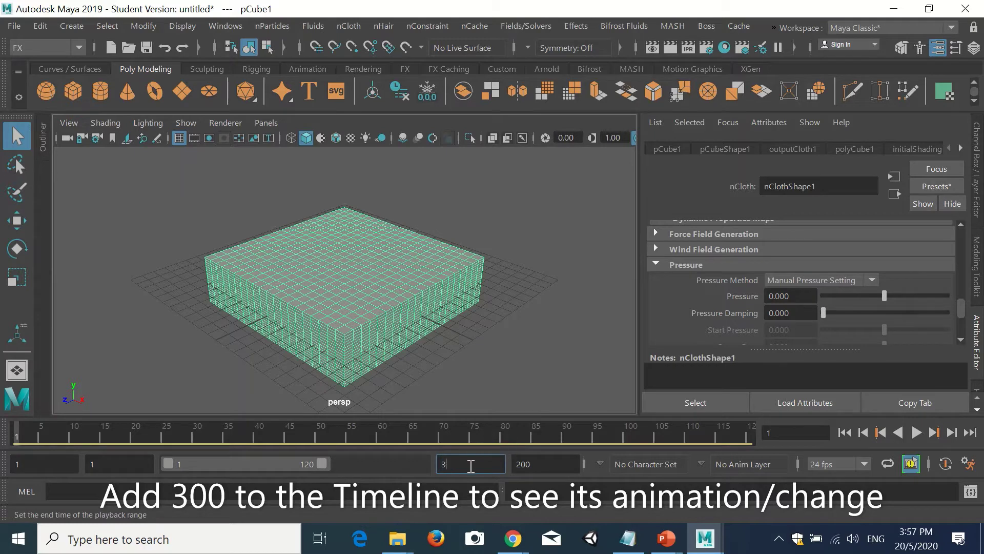
pyautogui.write('00')
pyautogui.press('Return')
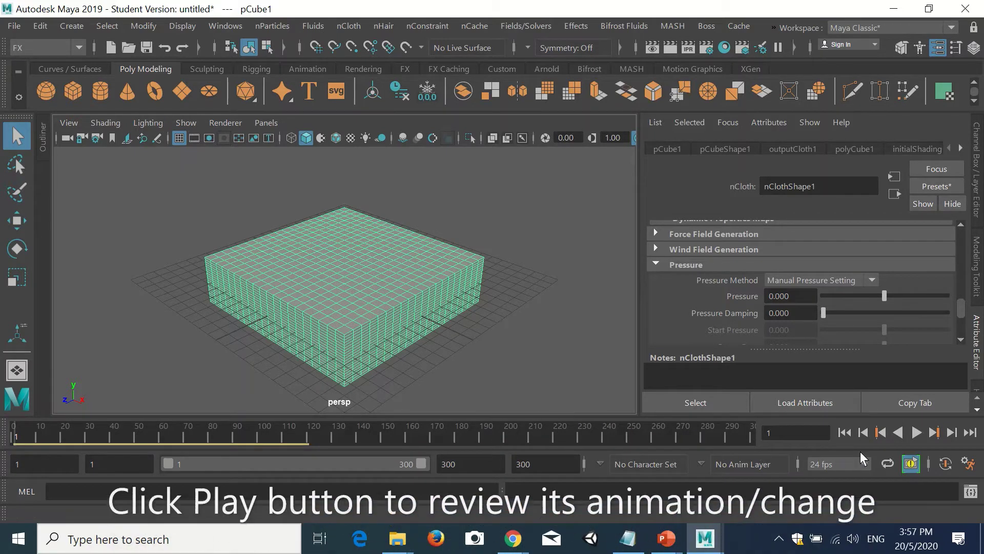
# Step: Play the cloth simulation to check how the cube moves, then stop and return to frame 1
pyautogui.click(918, 435)
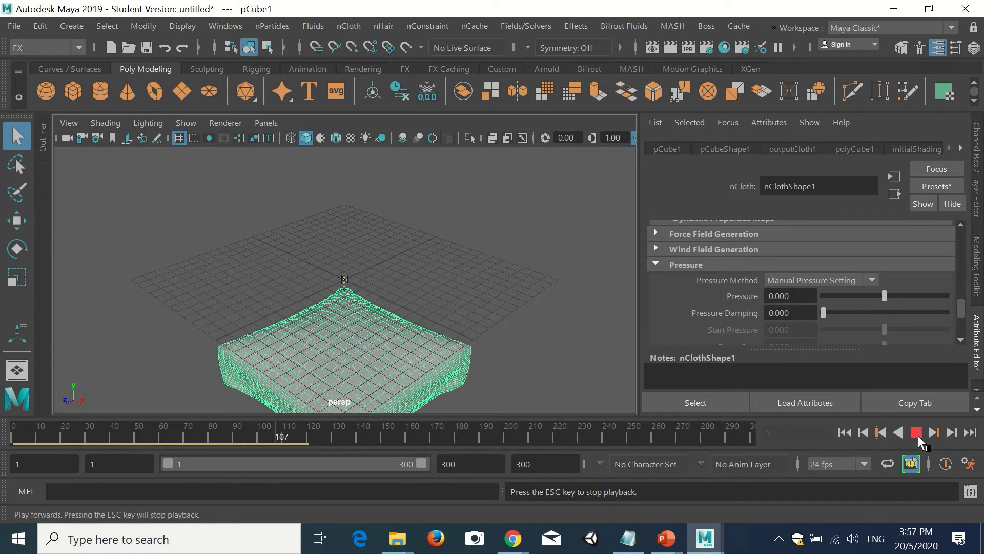
pyautogui.click(917, 433)
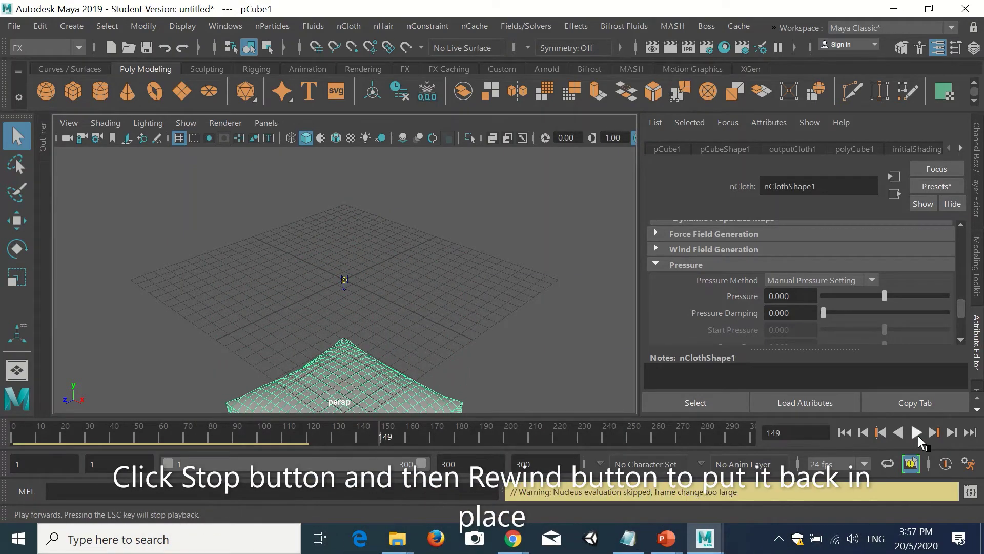
pyautogui.click(844, 433)
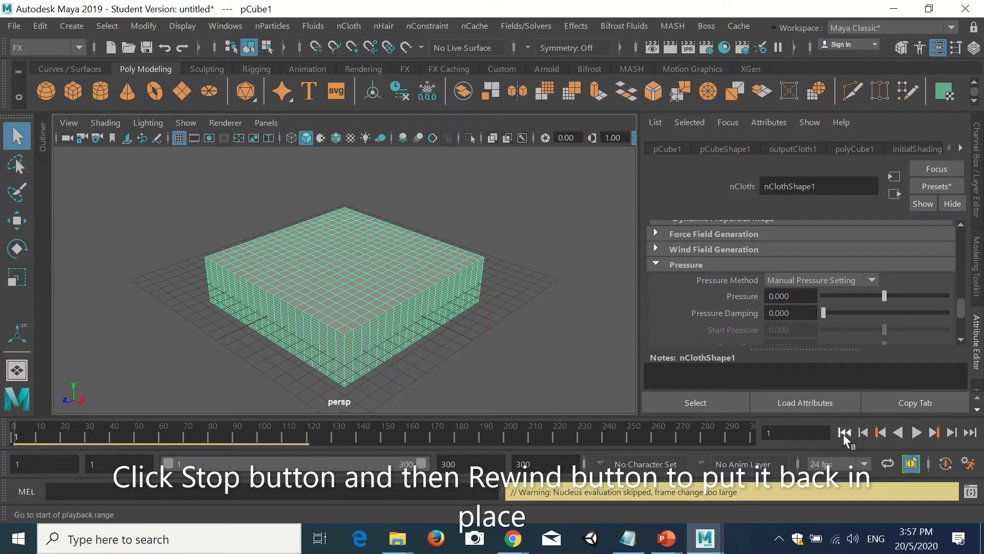
# Step: Set the Gravity of the nucleus1 solver to 0
pyautogui.click(962, 148)
pyautogui.click(962, 147)
pyautogui.click(962, 148)
pyautogui.click(962, 148)
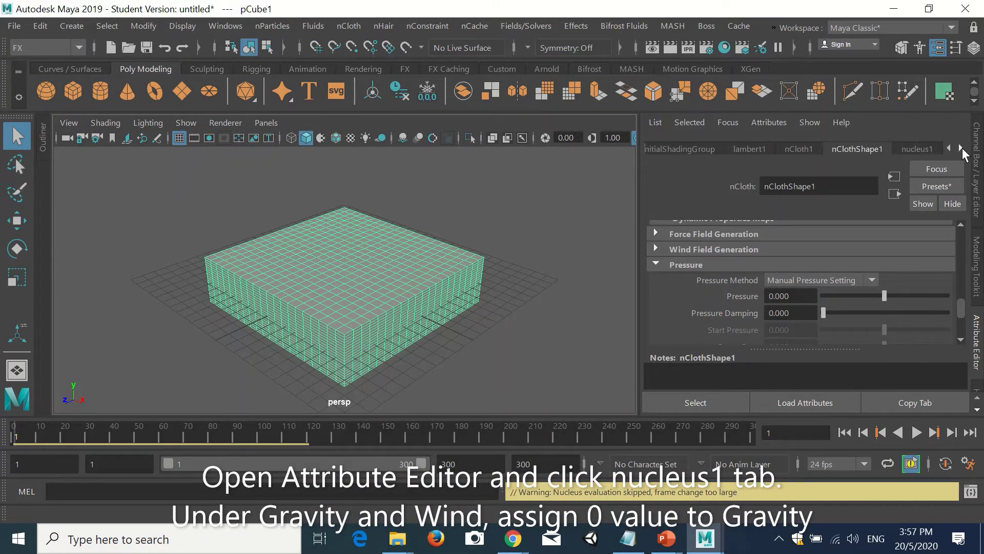
pyautogui.click(962, 147)
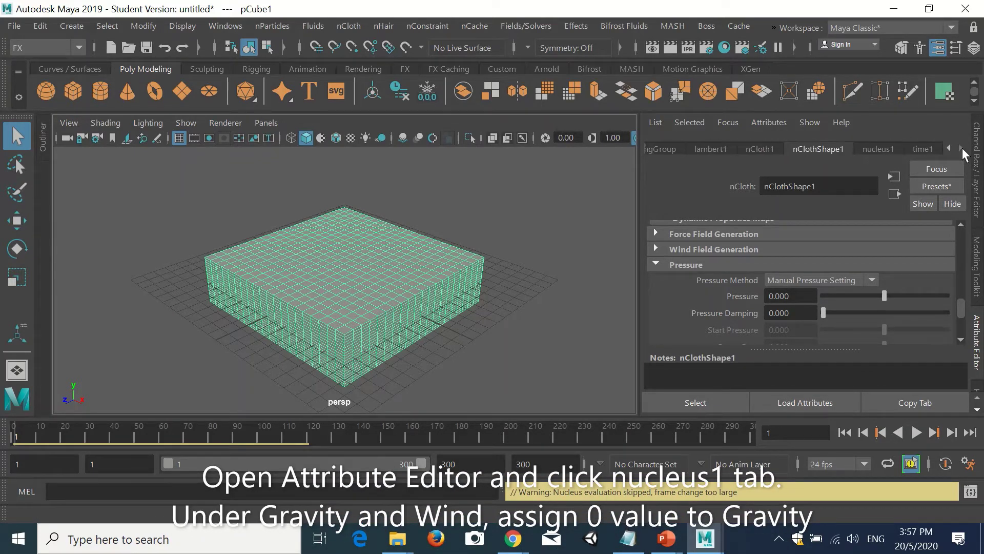
pyautogui.click(879, 149)
pyautogui.scroll(3, 889, 244)
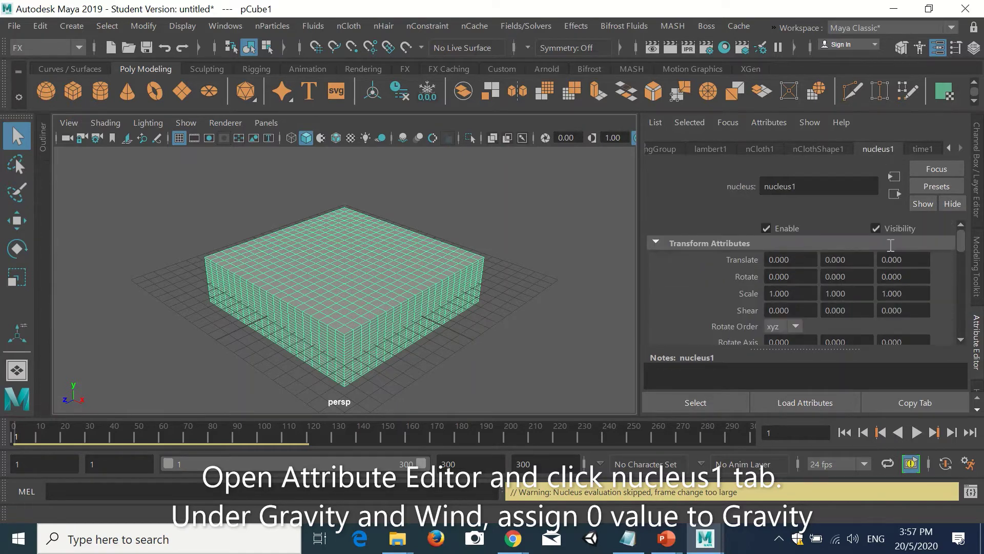
pyautogui.scroll(-3, 890, 244)
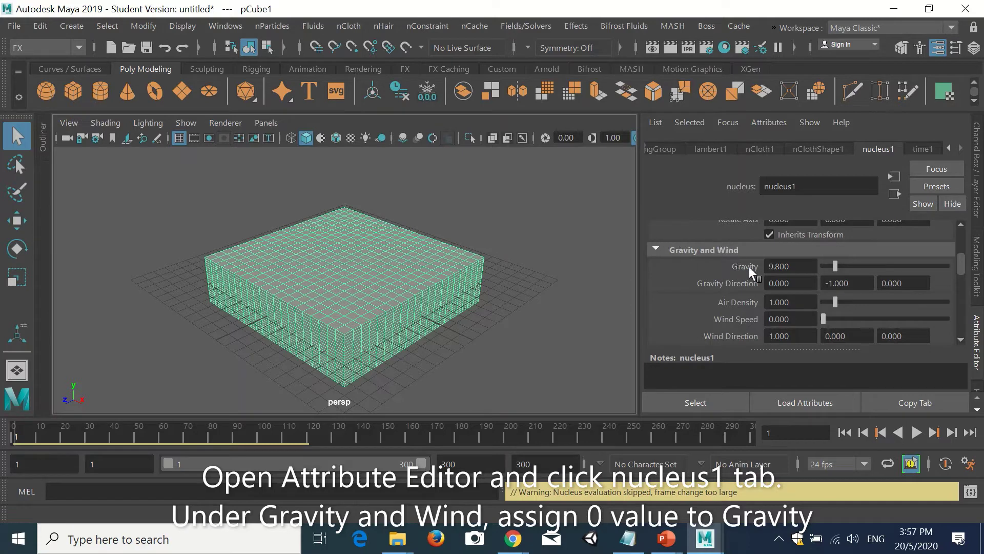
pyautogui.click(796, 268)
pyautogui.moveTo(796, 268); pyautogui.dragTo(757, 269)
pyautogui.write('0')
pyautogui.press('Return')
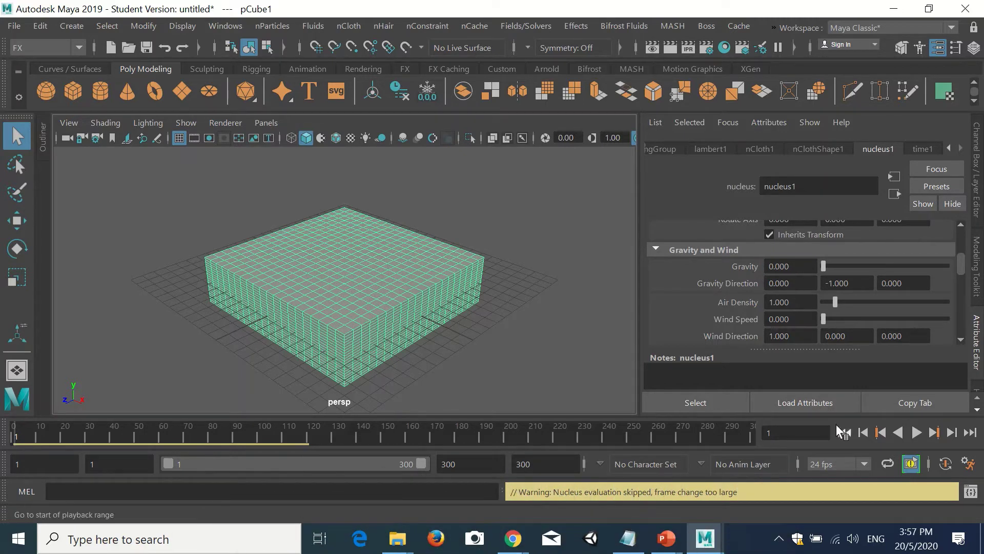
# Step: Play the simulation without gravity to check the cube's behaviour, then stop and rewind to frame 1
pyautogui.click(916, 433)
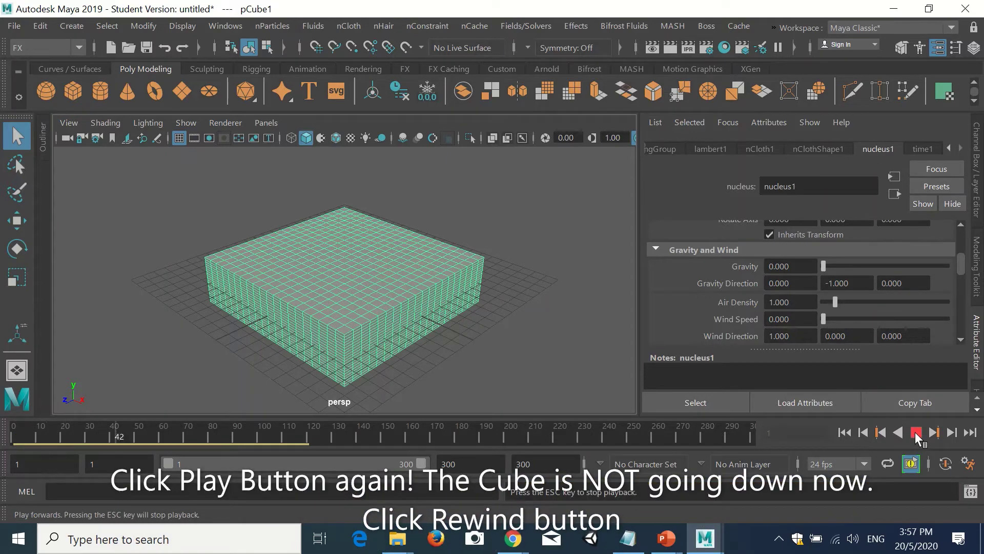
pyautogui.click(916, 432)
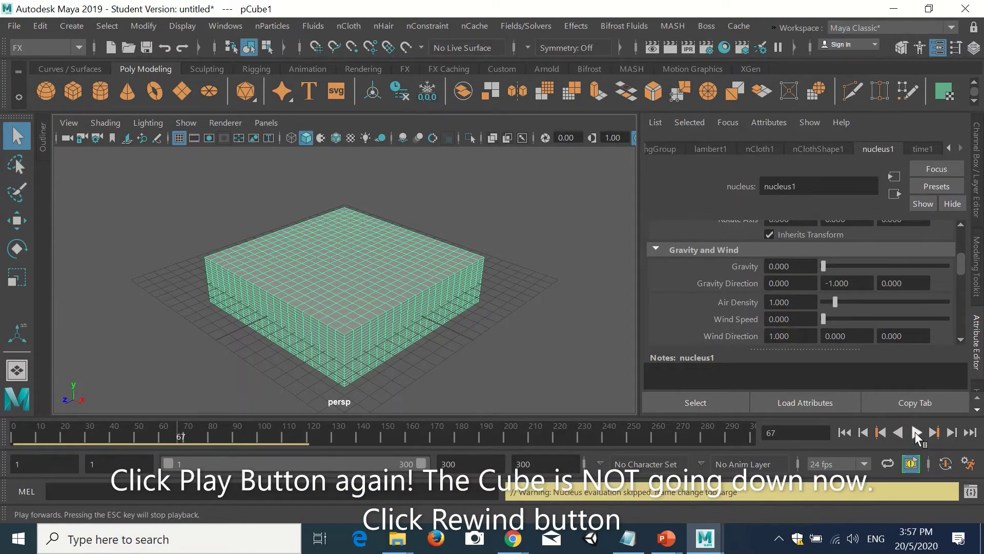
pyautogui.click(845, 433)
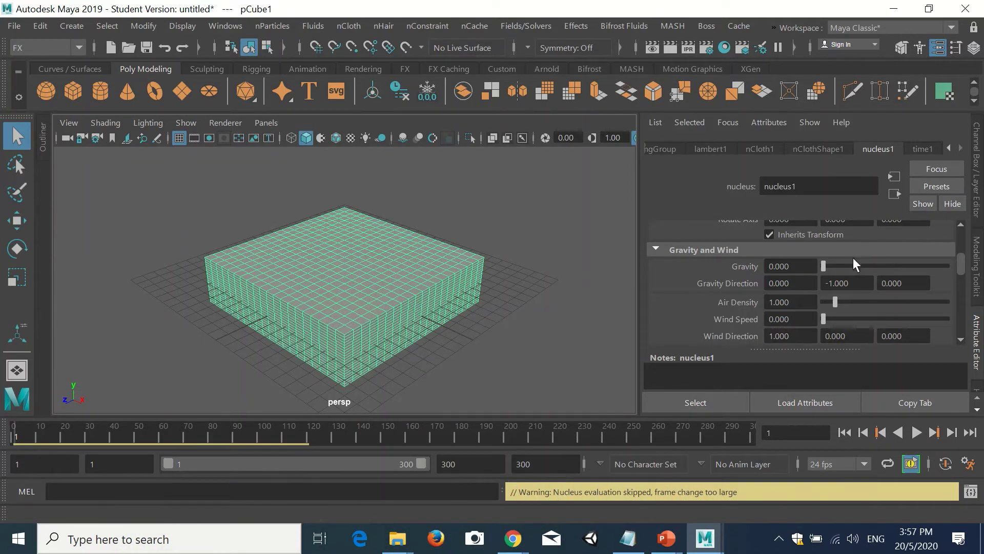
# Step: Set the Pressure of nClothShape1 to about 0.308, keeping the manual pressure method
pyautogui.click(820, 149)
pyautogui.scroll(10, 843, 266)
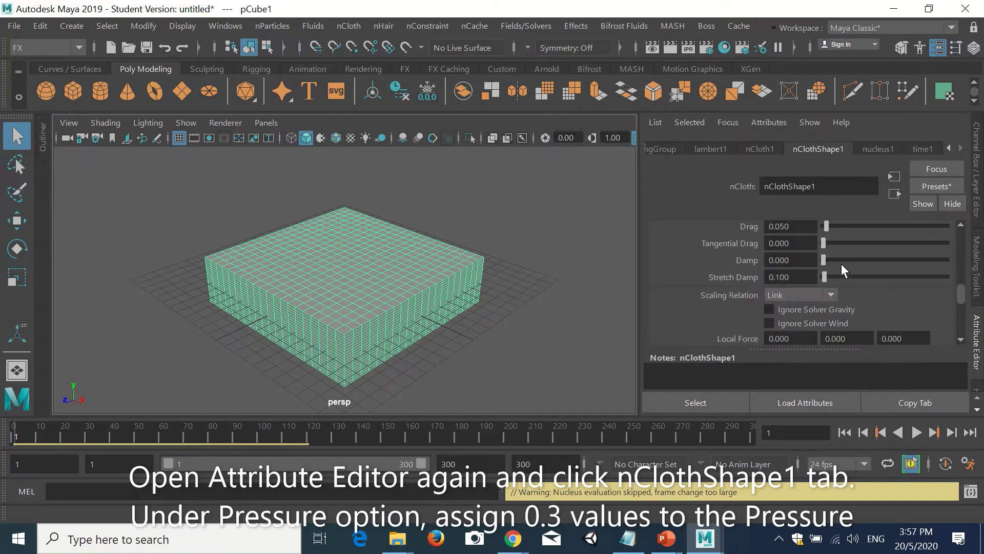
pyautogui.scroll(-10, 842, 264)
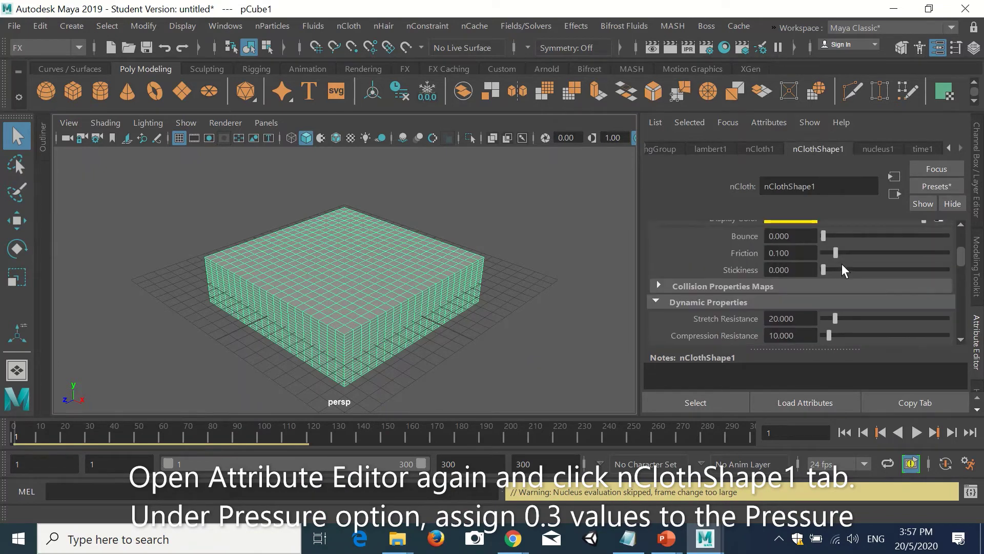
pyautogui.scroll(-8, 841, 264)
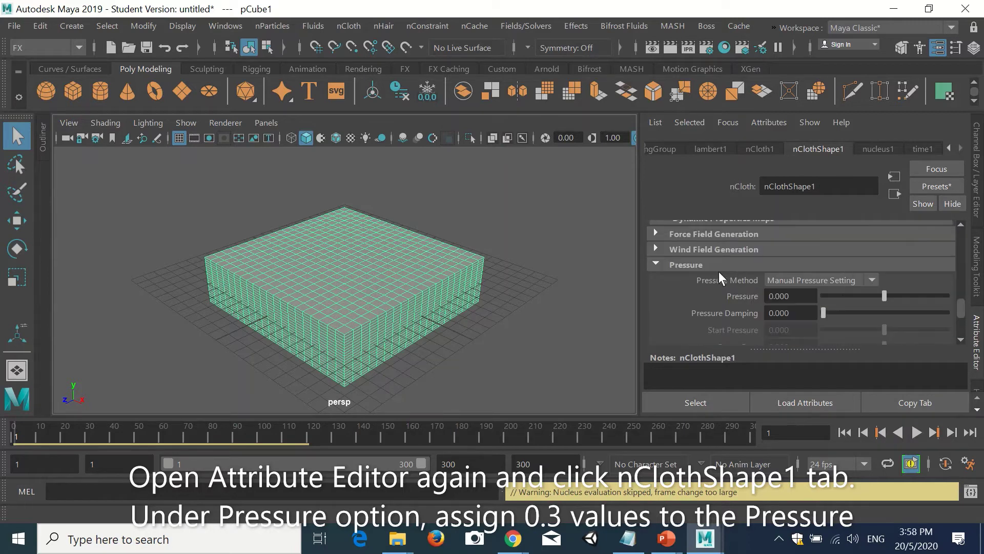
pyautogui.click(680, 263)
pyautogui.click(680, 263)
pyautogui.moveTo(884, 297); pyautogui.dragTo(903, 299)
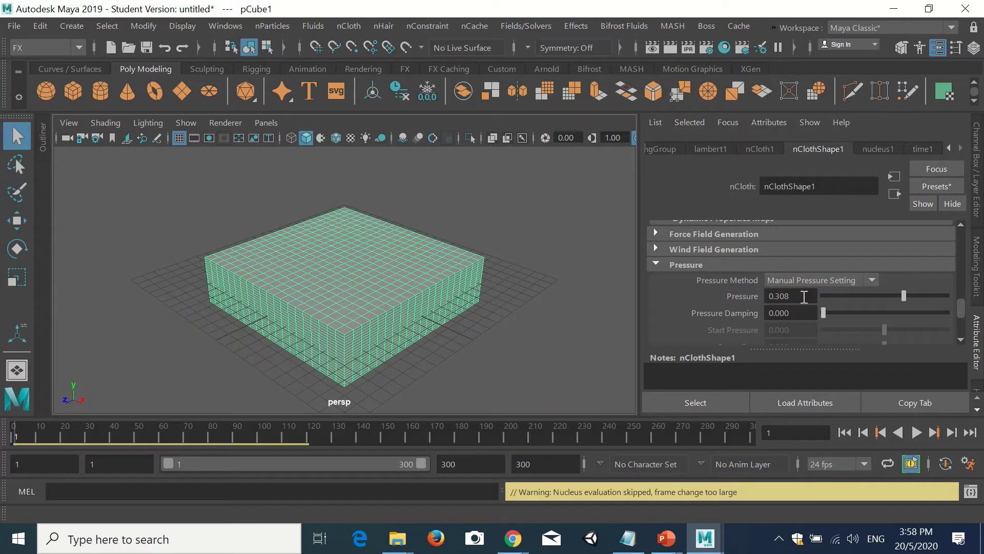
# Step: Play the simulation to inflate the cube into a pillow, stop at frame 116 and inspect the shape
pyautogui.click(917, 432)
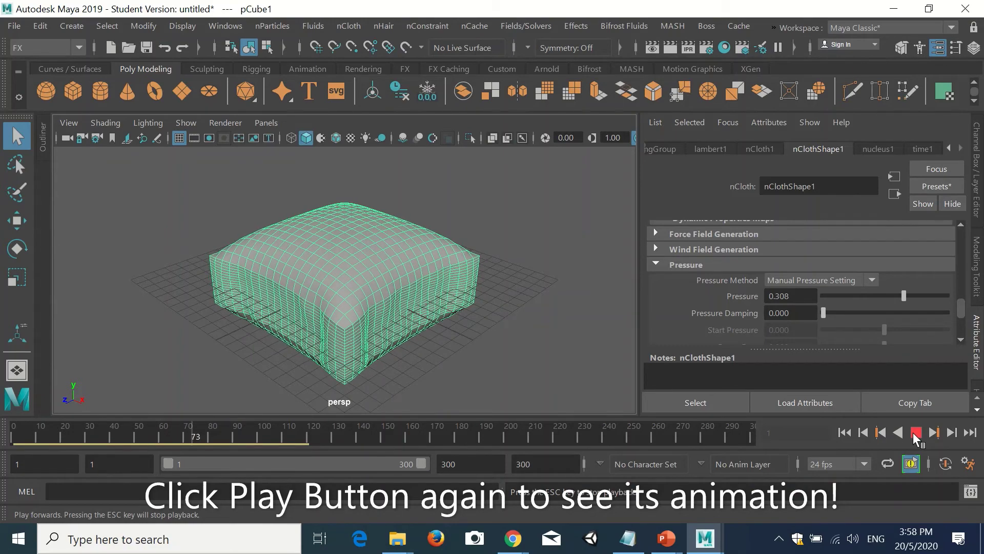
pyautogui.click(916, 433)
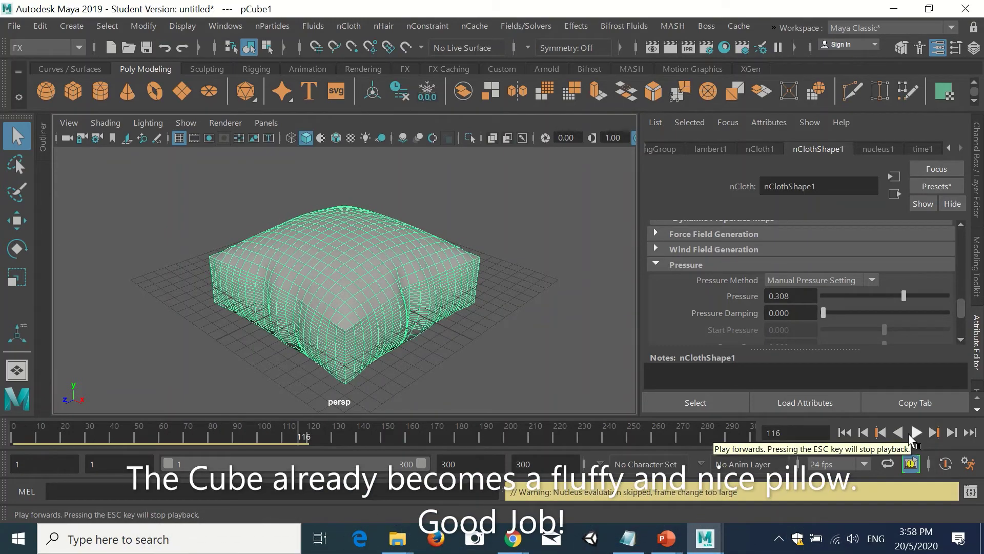
pyautogui.moveTo(413, 359)
pyautogui.keyDown('alt'); pyautogui.mouseDown()
pyautogui.moveTo(501, 348)
pyautogui.moveTo(491, 289)
pyautogui.moveTo(461, 365)
pyautogui.moveTo(331, 349)
pyautogui.moveTo(411, 358)
pyautogui.moveTo(436, 365)
pyautogui.moveTo(433, 374)
pyautogui.moveTo(417, 347)
pyautogui.moveTo(423, 373)
pyautogui.mouseUp(); pyautogui.keyUp('alt')
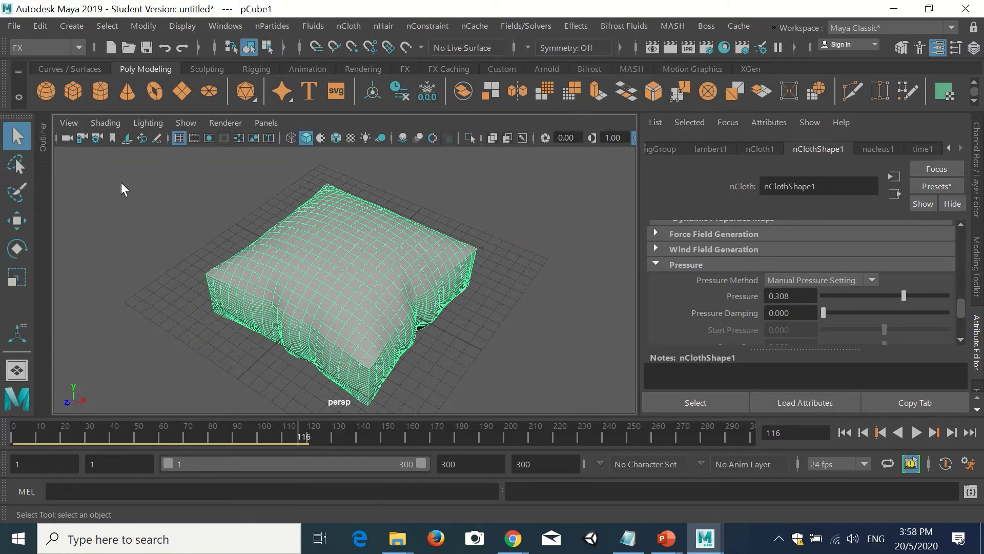
# Step: Delete all construction history in the scene so the pillow keeps its inflated shape without the nCloth simulation
pyautogui.click(40, 26)
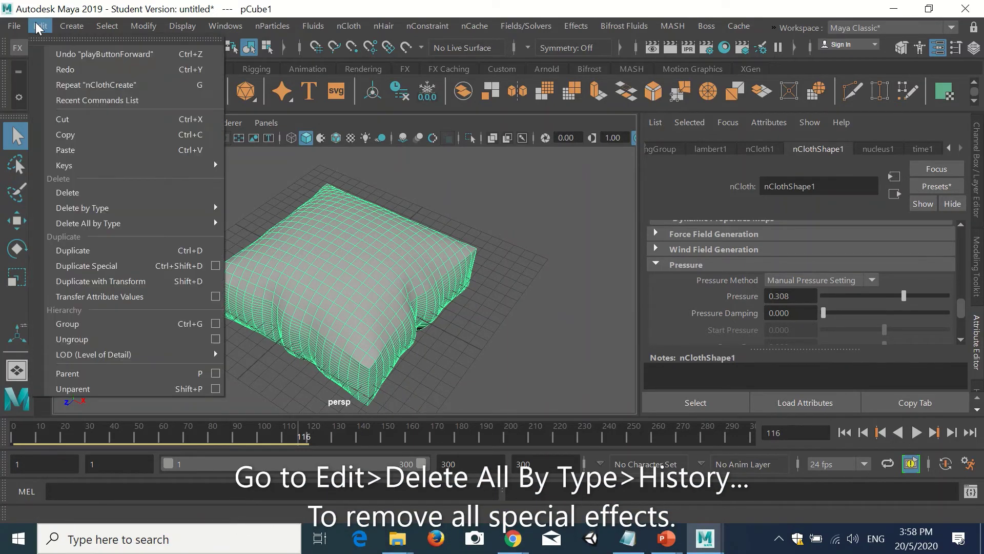
pyautogui.moveTo(81, 220)
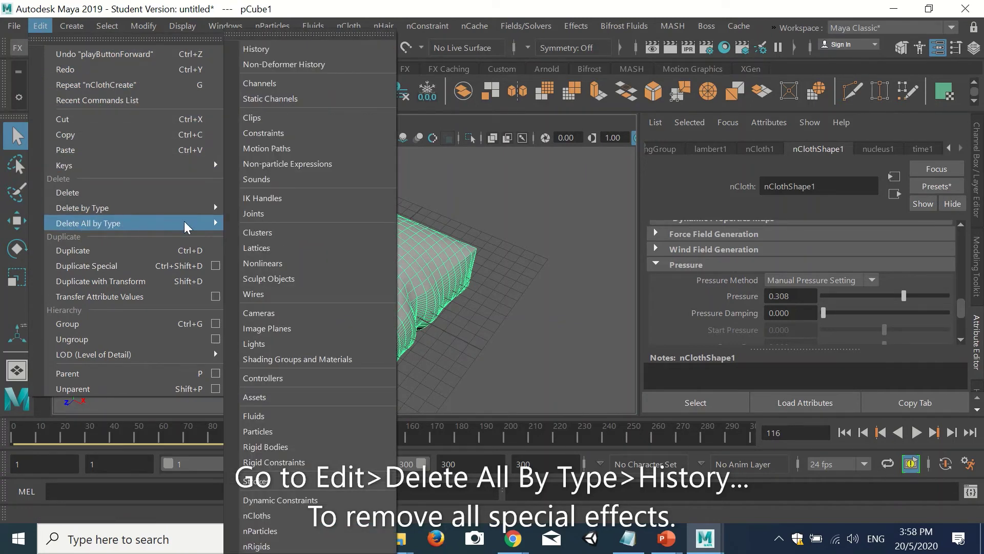
pyautogui.click(316, 47)
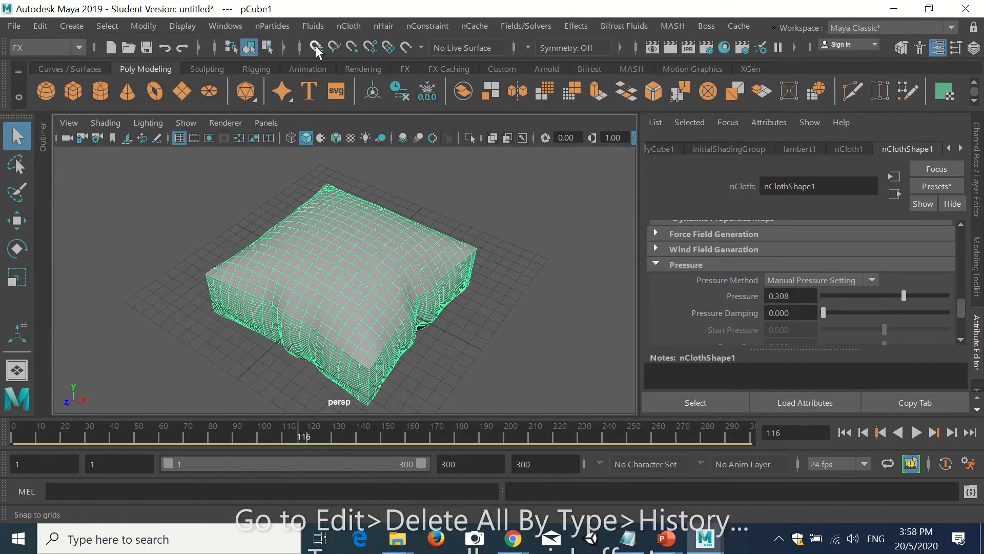
# Step: Play the animation to check the pillow without its history, then stop and rewind to frame 1
pyautogui.click(915, 433)
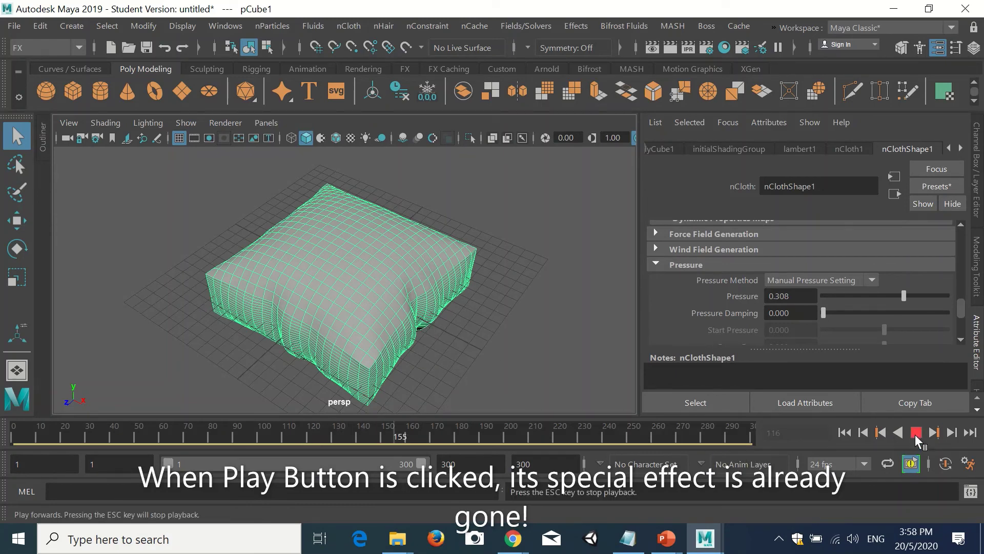
pyautogui.click(916, 433)
pyautogui.click(845, 433)
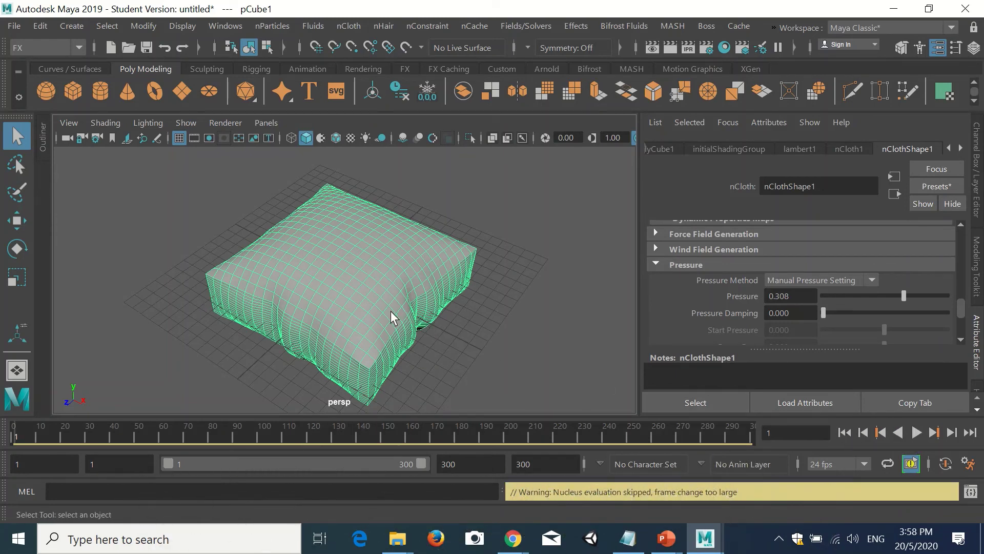
# Step: Rotate the pillow freely with the Rotate Tool so it tilts up from the grid onto one corner
pyautogui.keyDown('alt'); pyautogui.moveTo(390, 310); pyautogui.dragTo(359, 318); pyautogui.keyUp('alt')
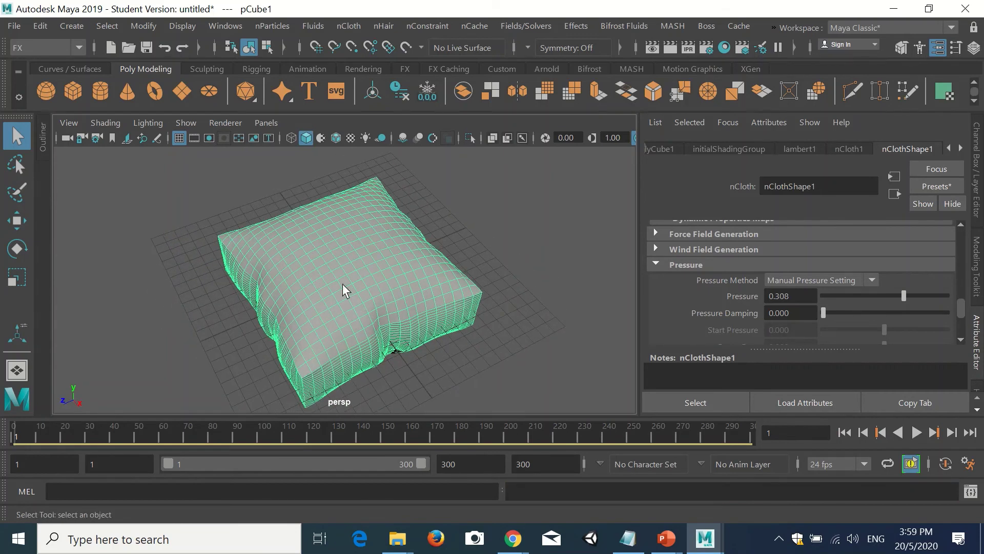
pyautogui.click(17, 248)
pyautogui.moveTo(307, 251); pyautogui.dragTo(374, 297)
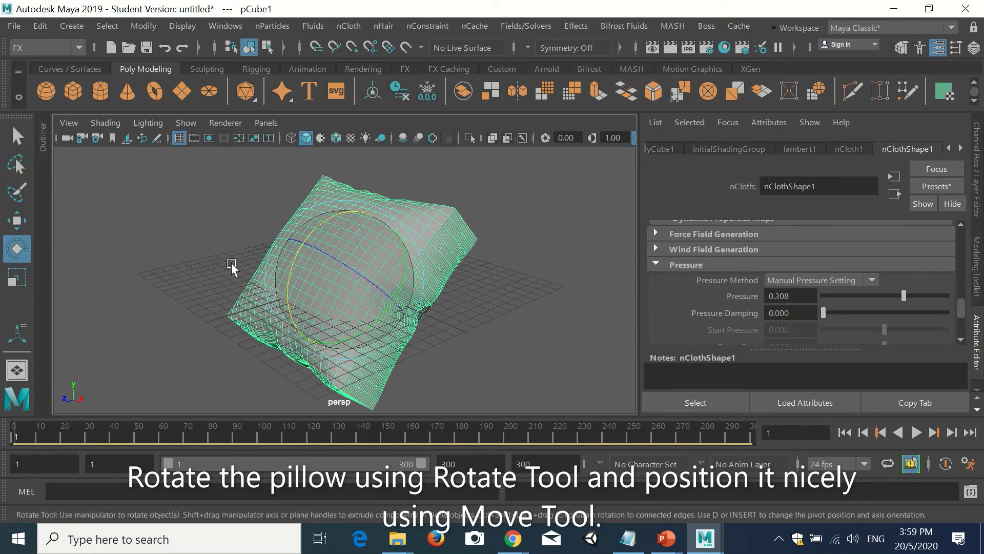
# Step: Move the tilted pillow straight up along the Y axis to lift it above the grid, and return to the Select Tool
pyautogui.click(17, 220)
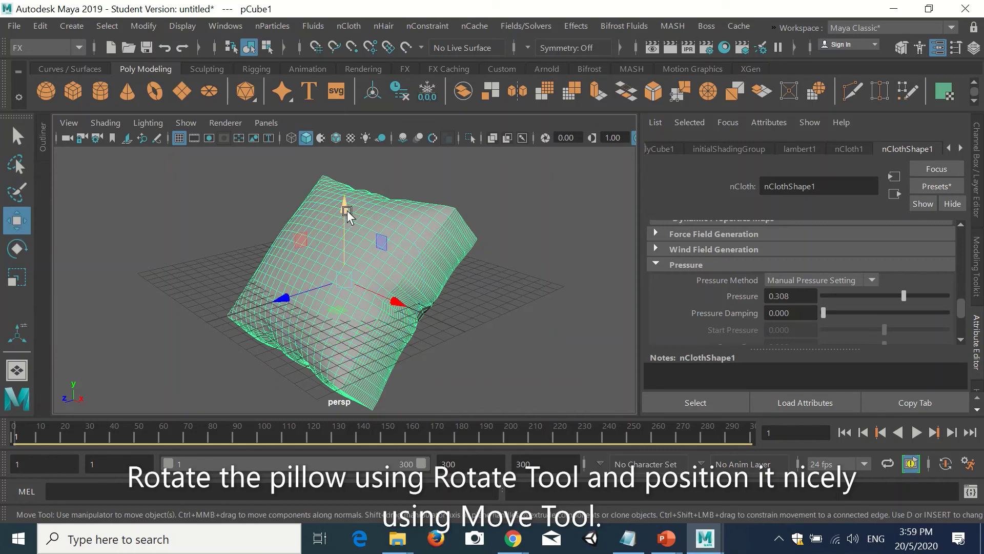
pyautogui.moveTo(345, 208); pyautogui.dragTo(349, 162)
pyautogui.moveTo(355, 152); pyautogui.dragTo(353, 142)
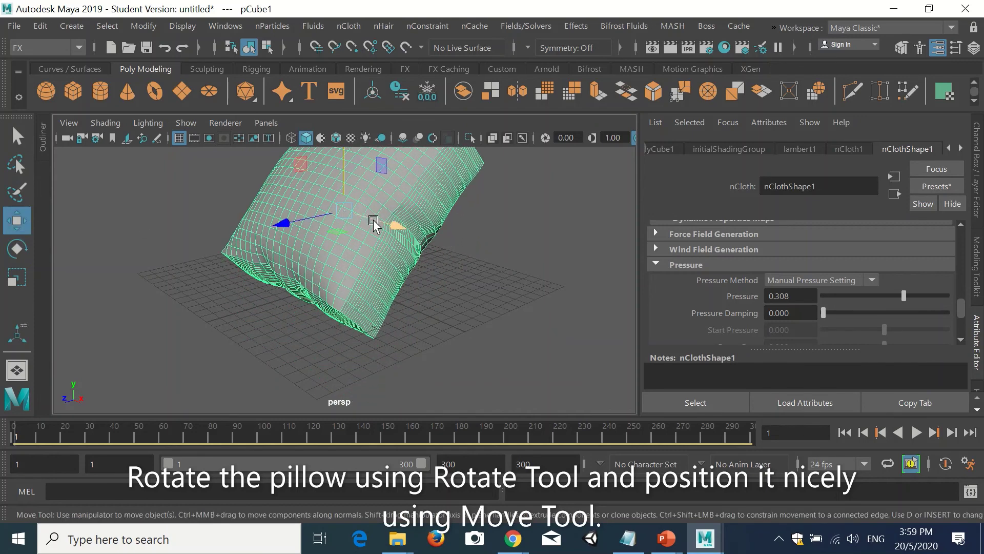
pyautogui.scroll(-5, 374, 225)
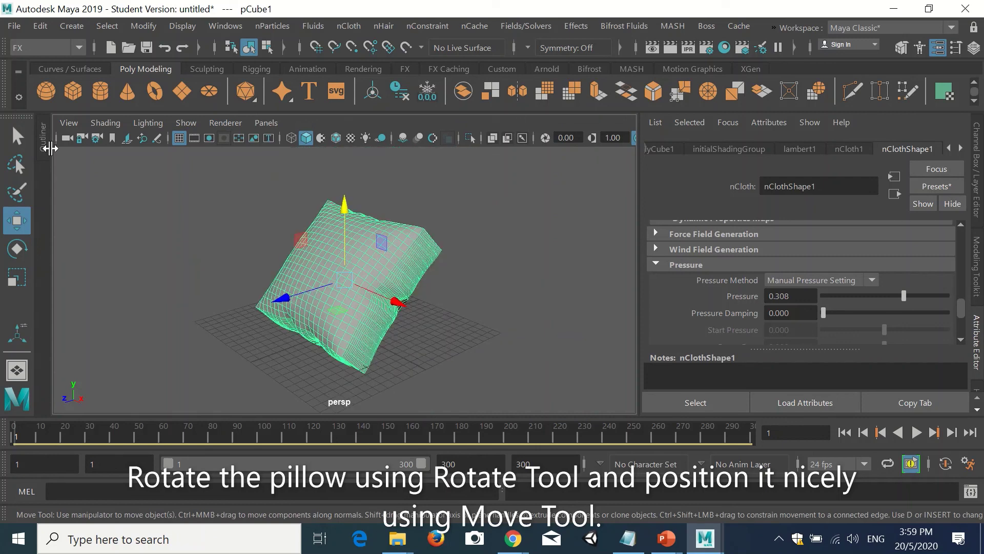
pyautogui.click(19, 136)
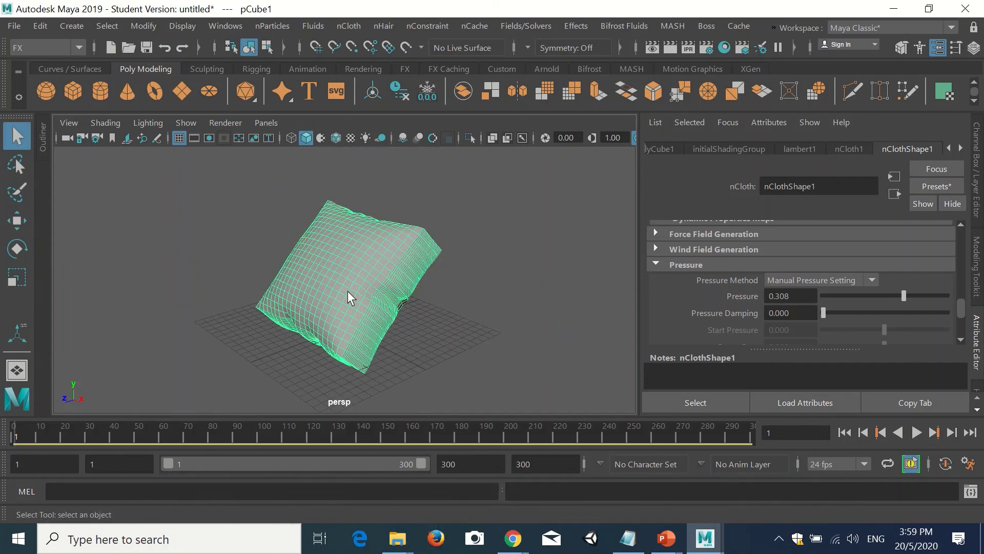
pyautogui.keyDown('alt'); pyautogui.moveTo(348, 290); pyautogui.dragTo(365, 294); pyautogui.keyUp('alt')
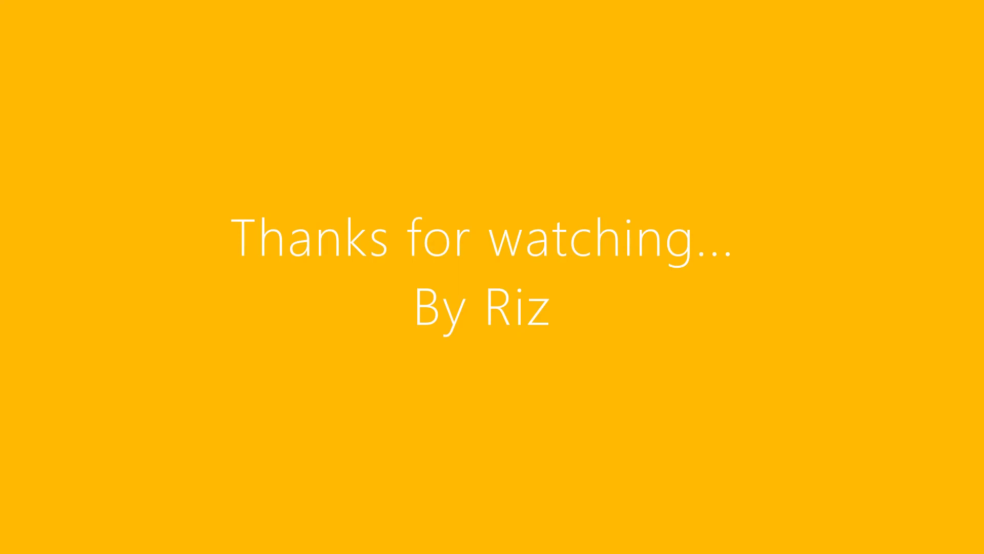